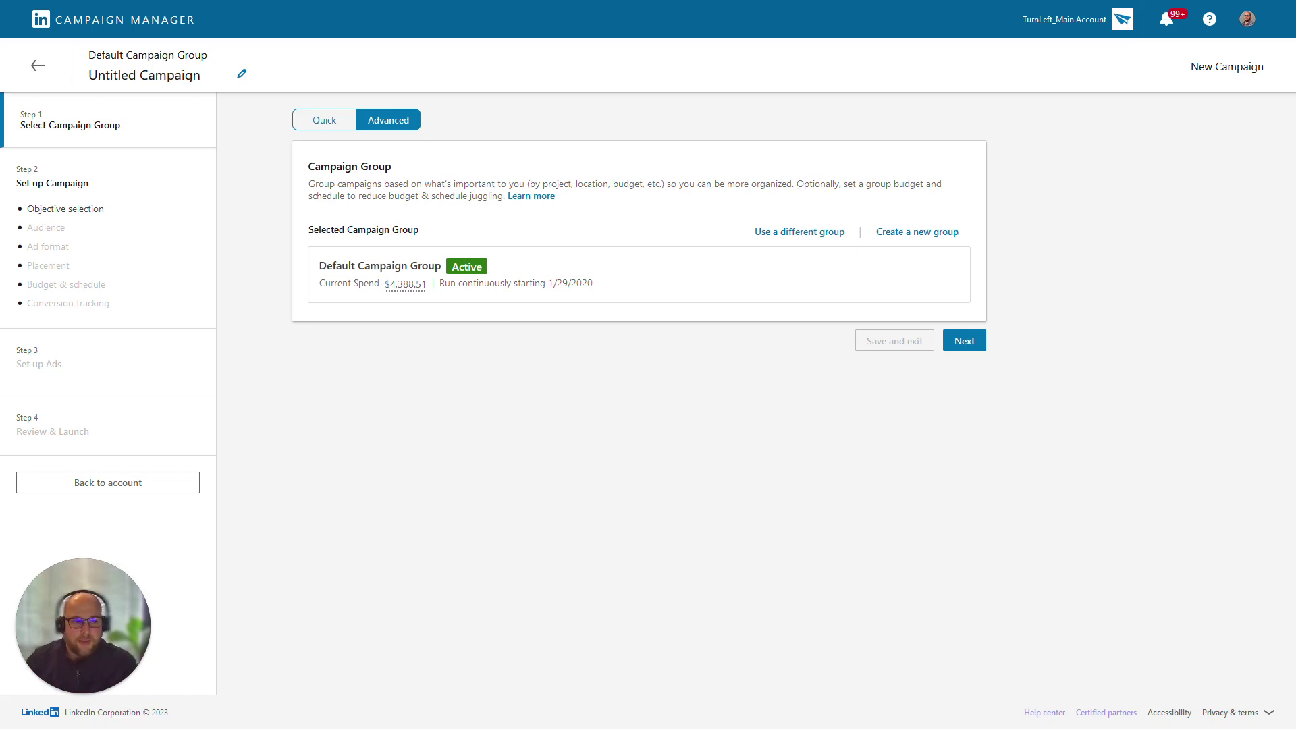
Choose the Brand awareness objective and uncheck Enable Audience Expansion
left_click(964, 340)
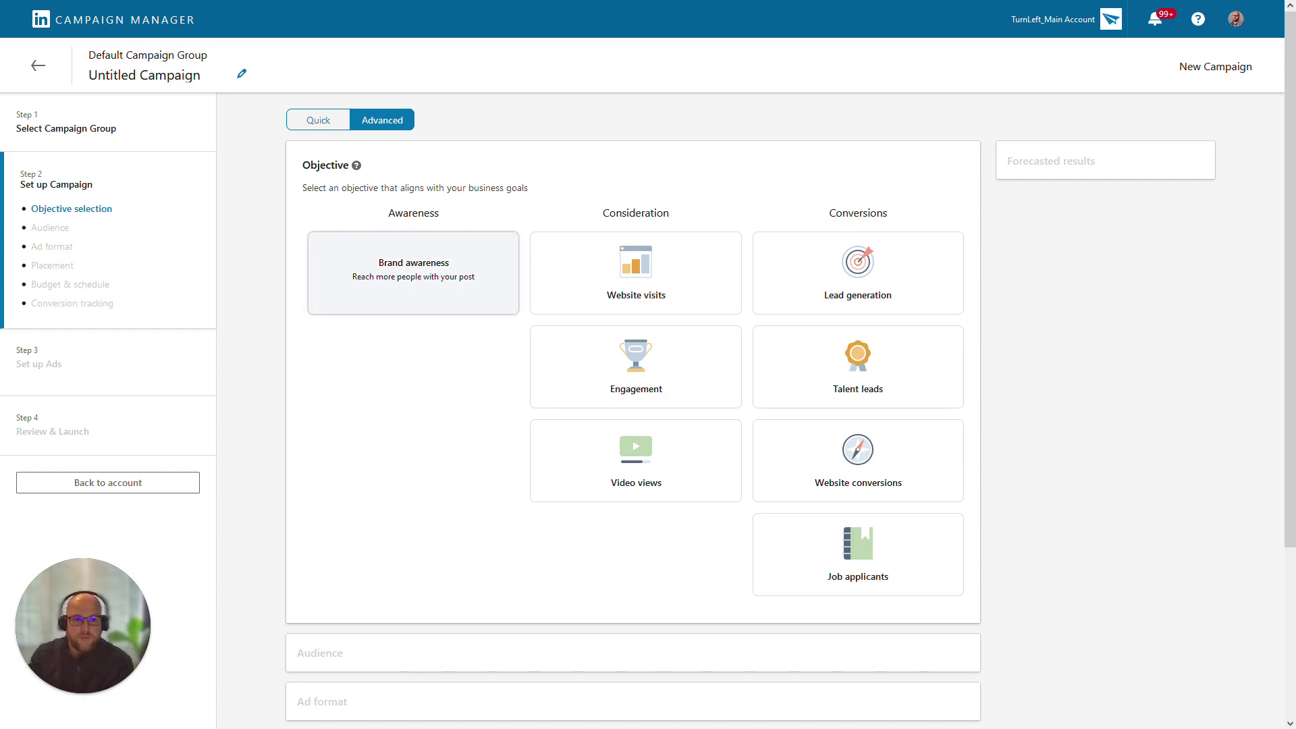
left_click(413, 273)
scroll(413, 273, "down", 4)
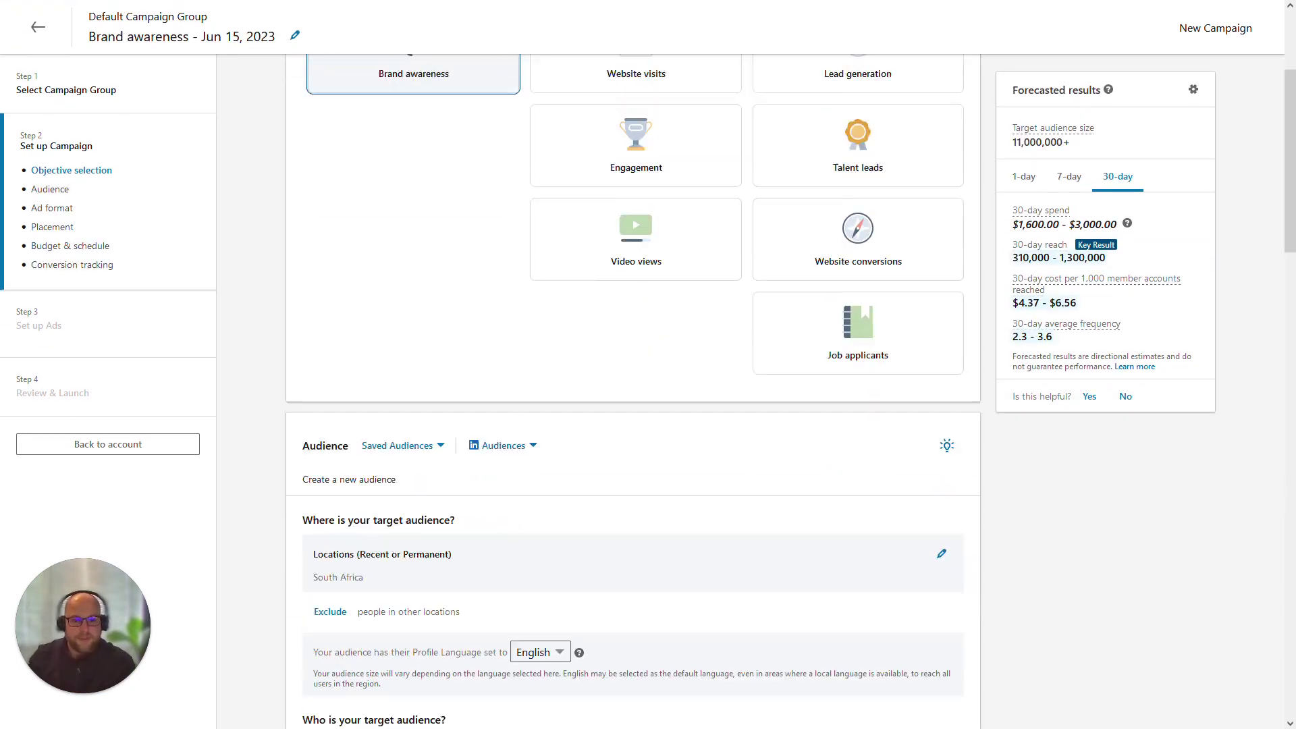
scroll(633, 391, "down", 4)
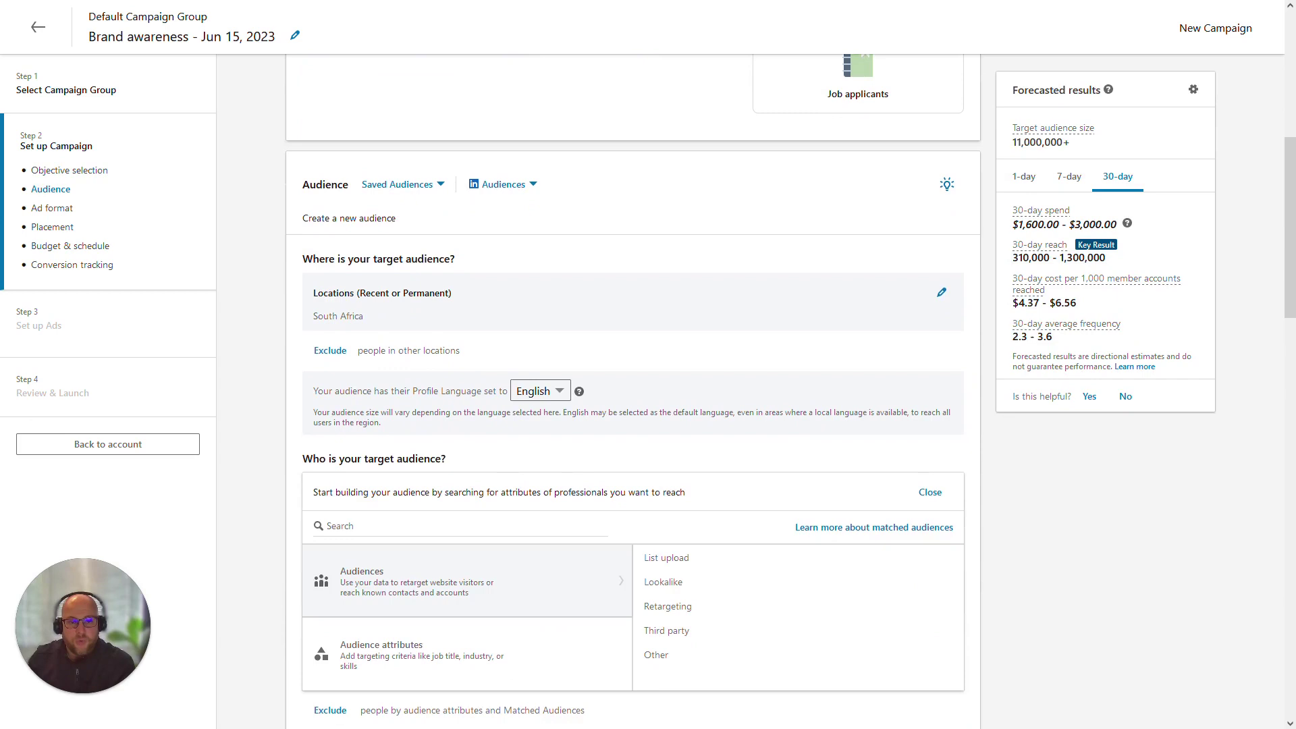
scroll(633, 391, "down", 4)
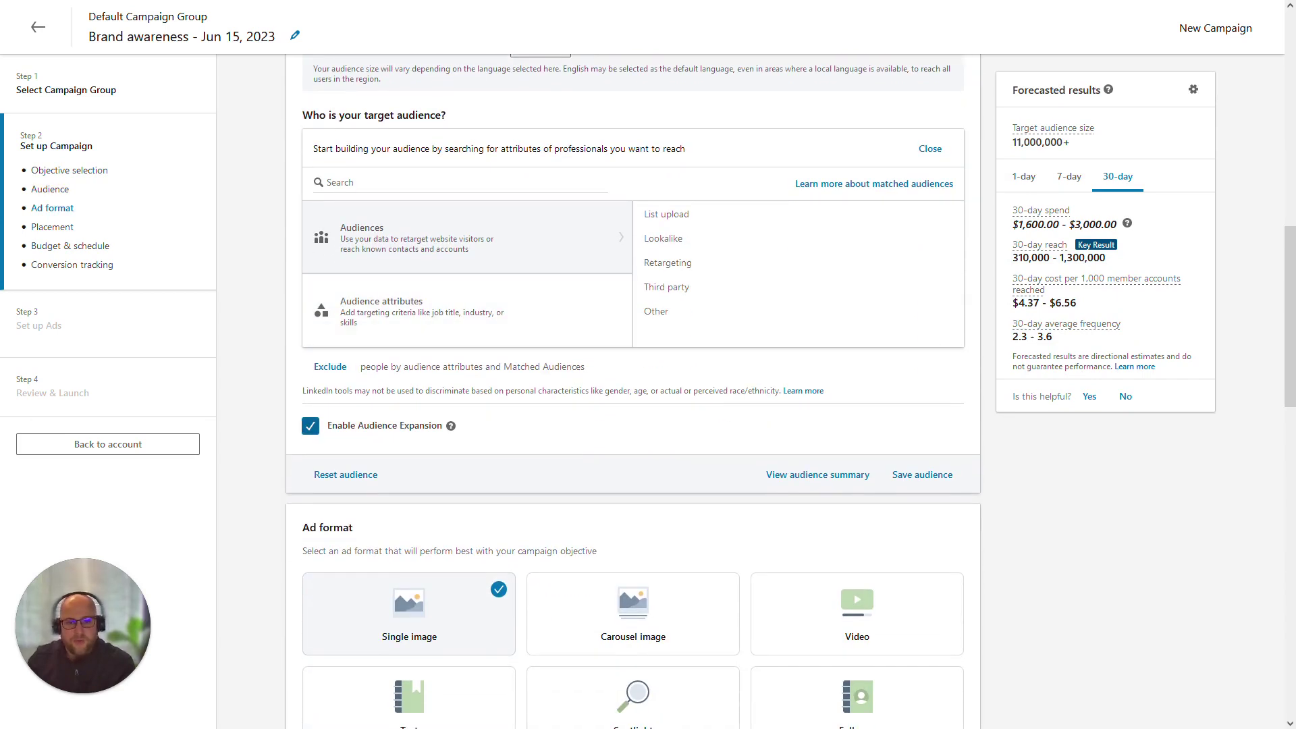
left_click(309, 426)
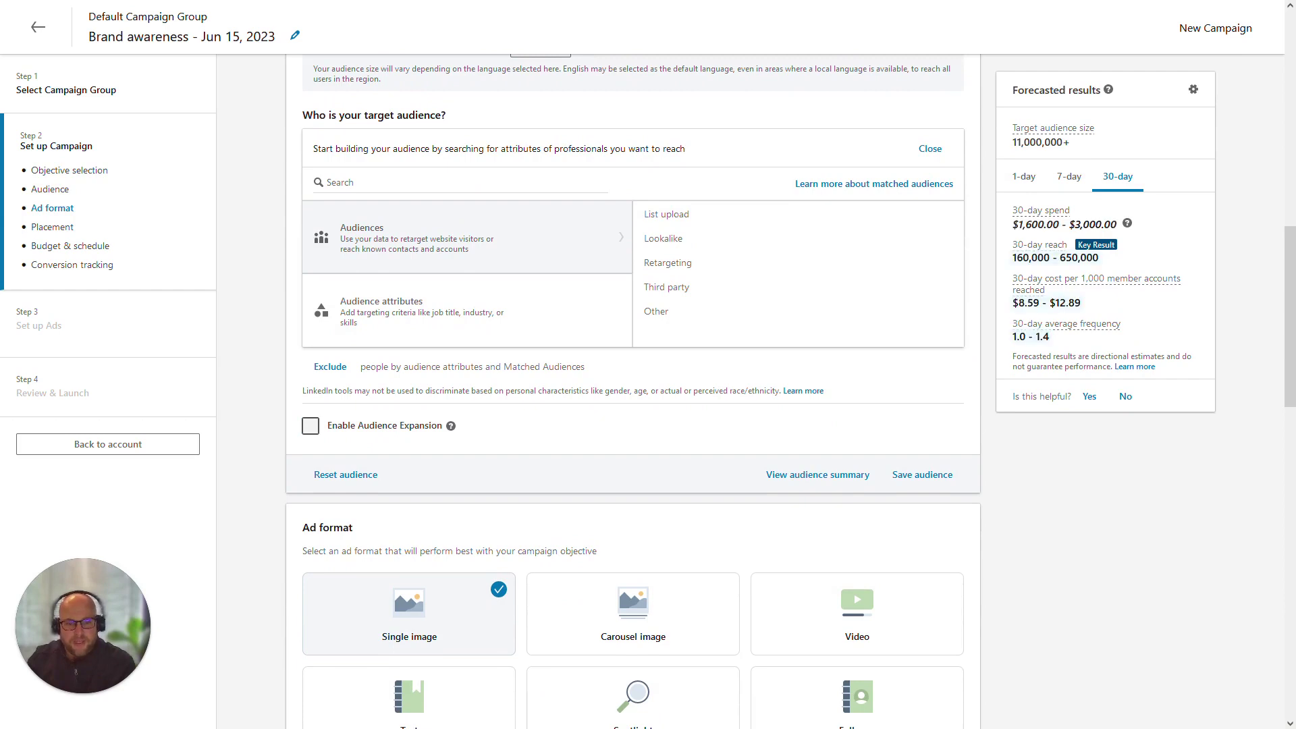
scroll(310, 425, "down", 4)
scroll(310, 425, "down", 1)
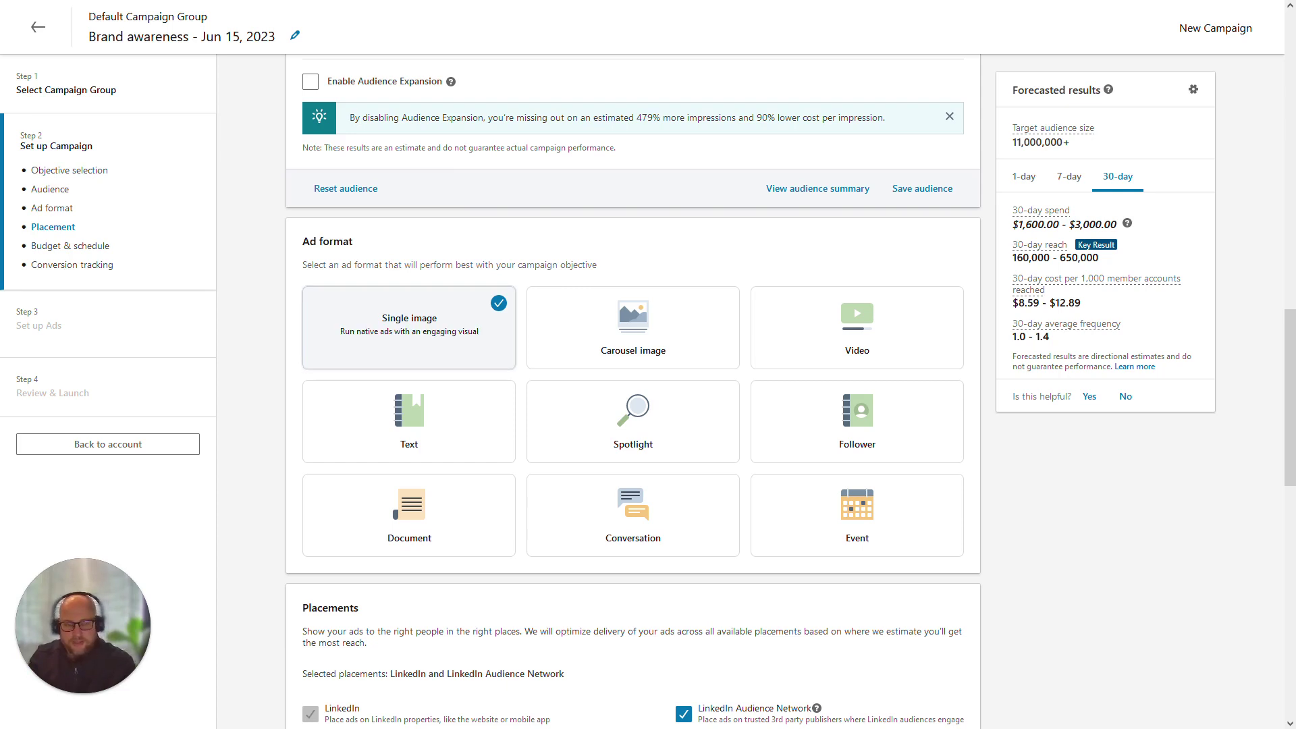
scroll(632, 391, "down", 4)
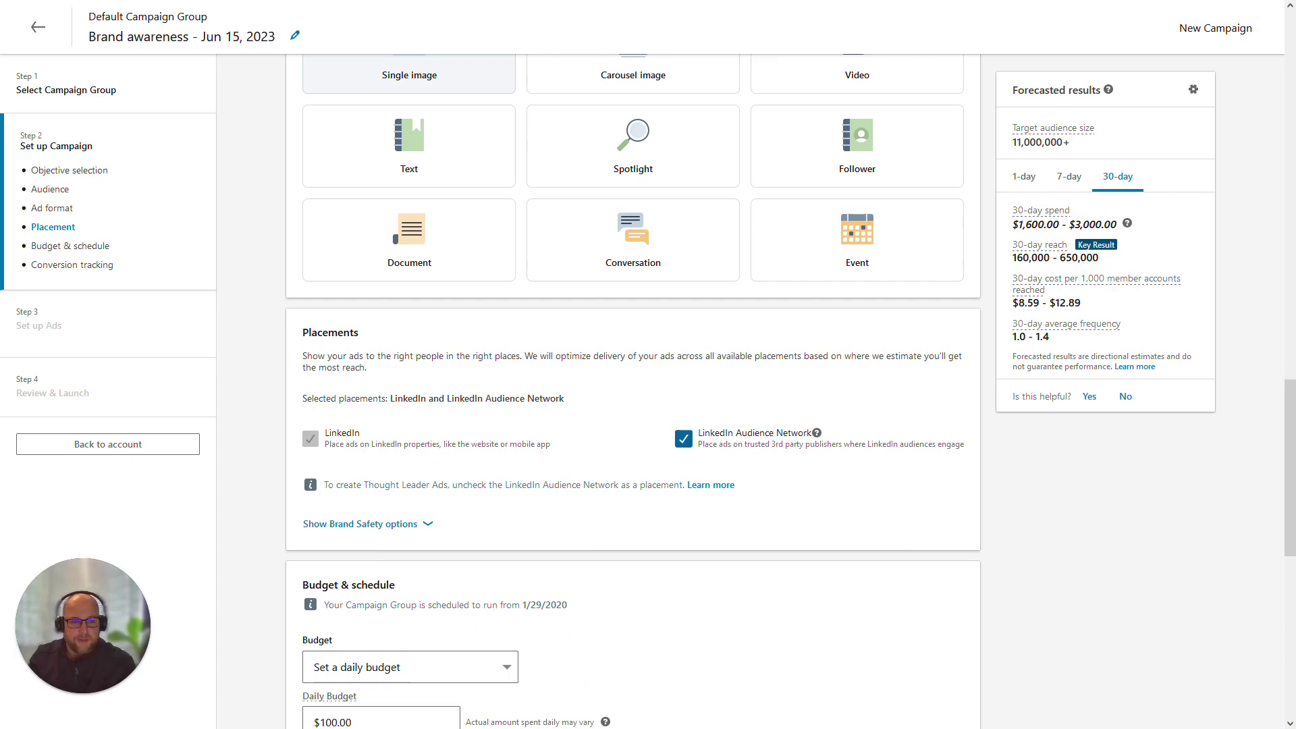
Uncheck LinkedIn Audience Network, then continue and confirm saving the campaign as a draft
left_click(683, 438)
scroll(634, 392, "down", 5)
scroll(633, 391, "down", 2)
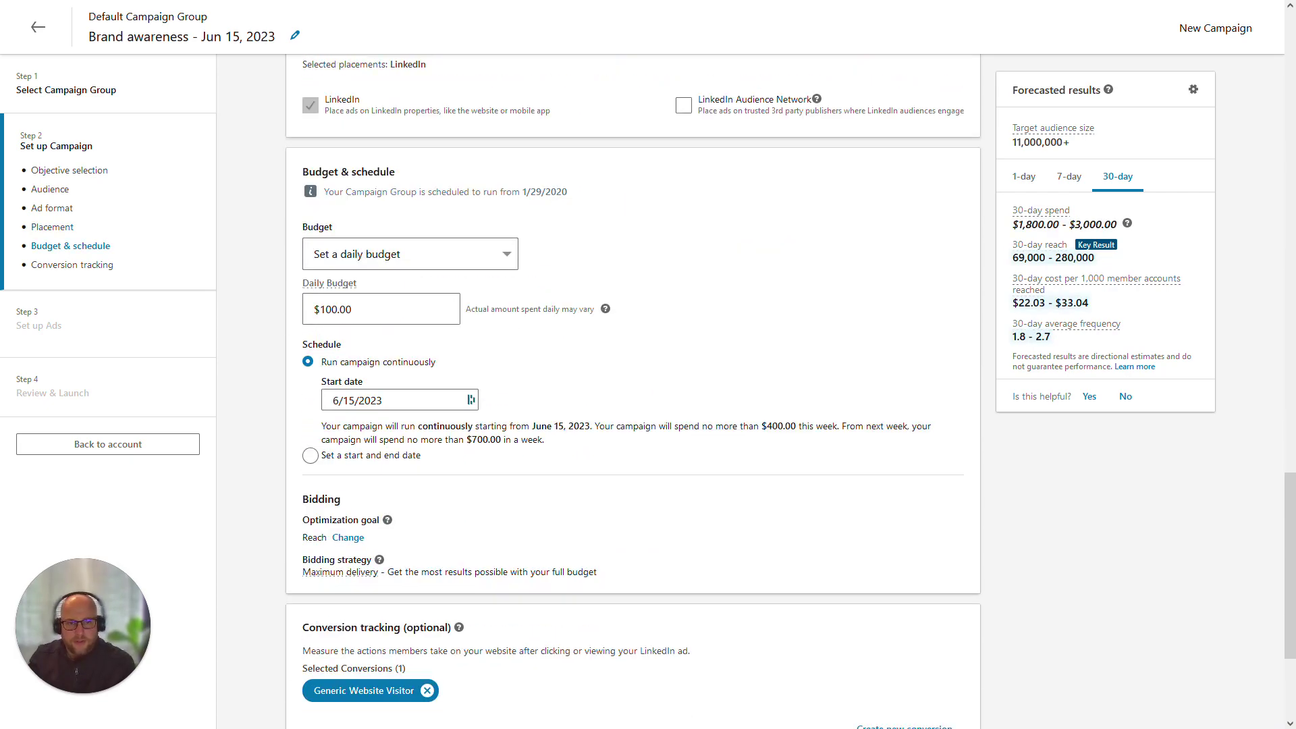
scroll(633, 391, "down", 3)
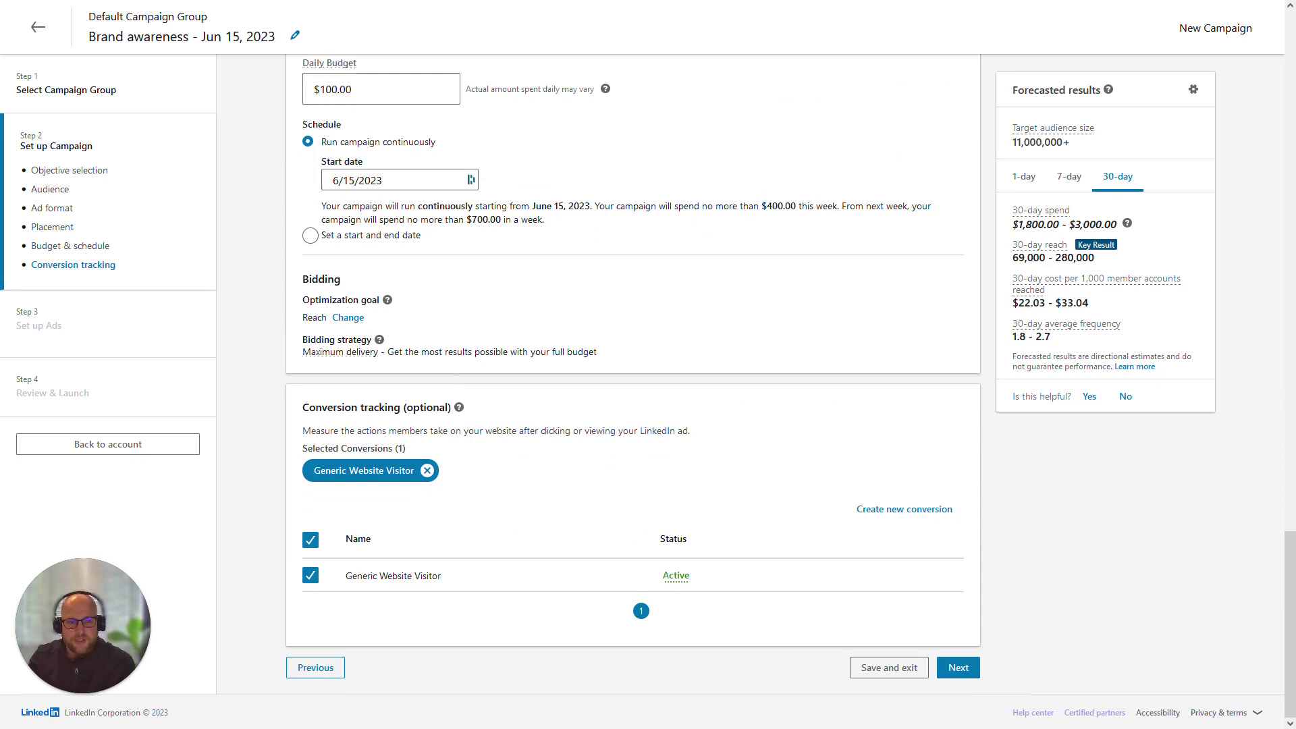
left_click(959, 667)
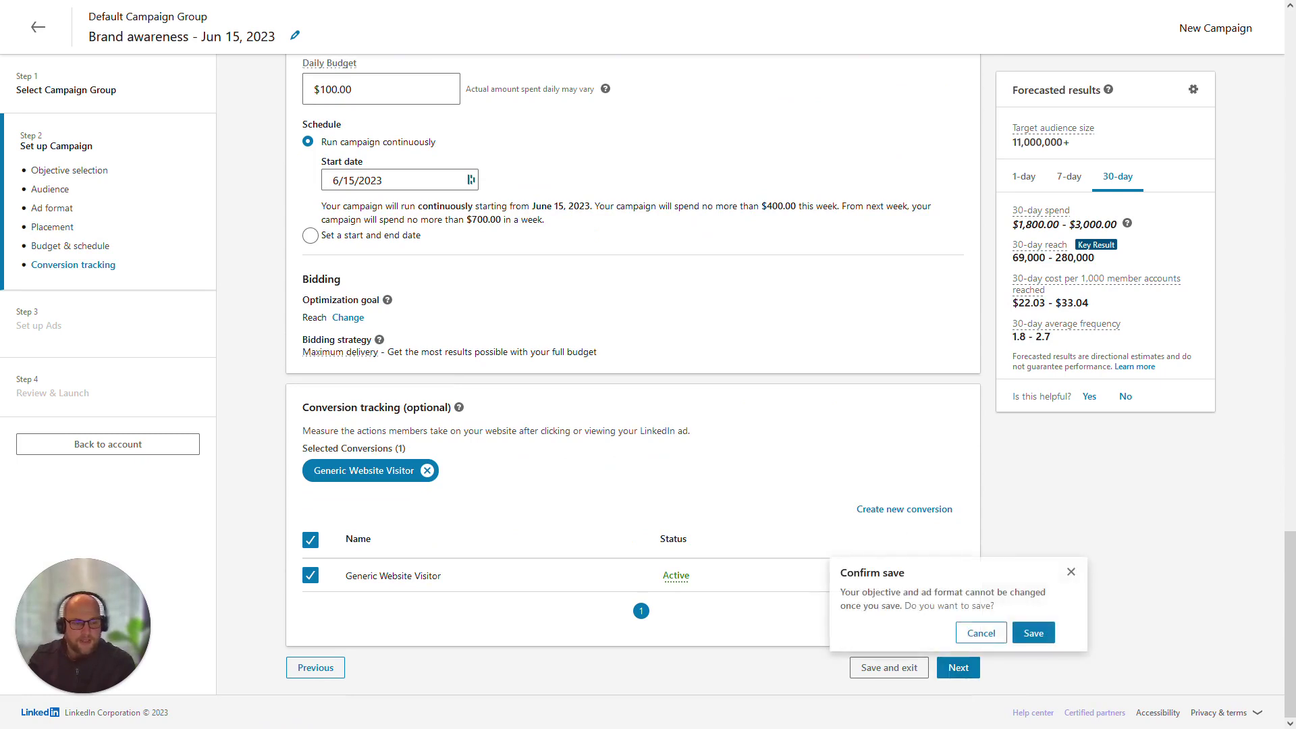
left_click(1034, 632)
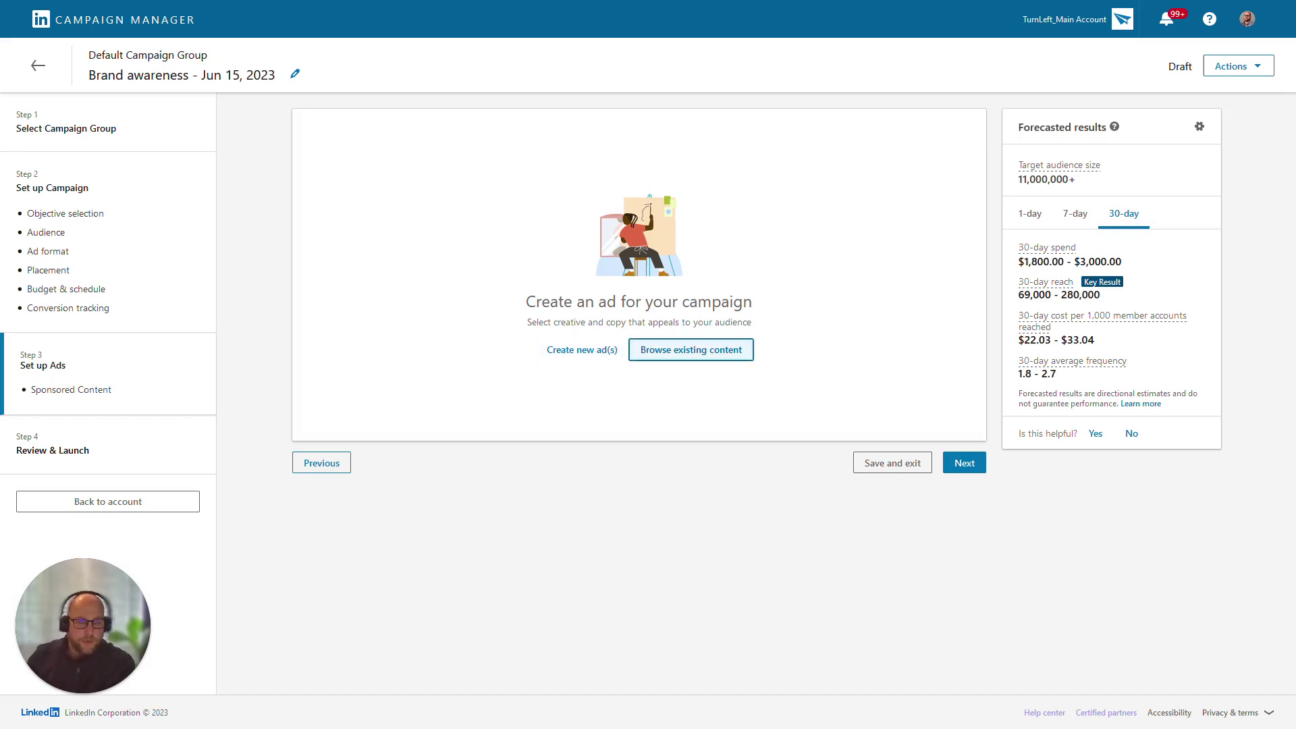
Open Browse existing content to reach the Content Library of posts
left_click(691, 350)
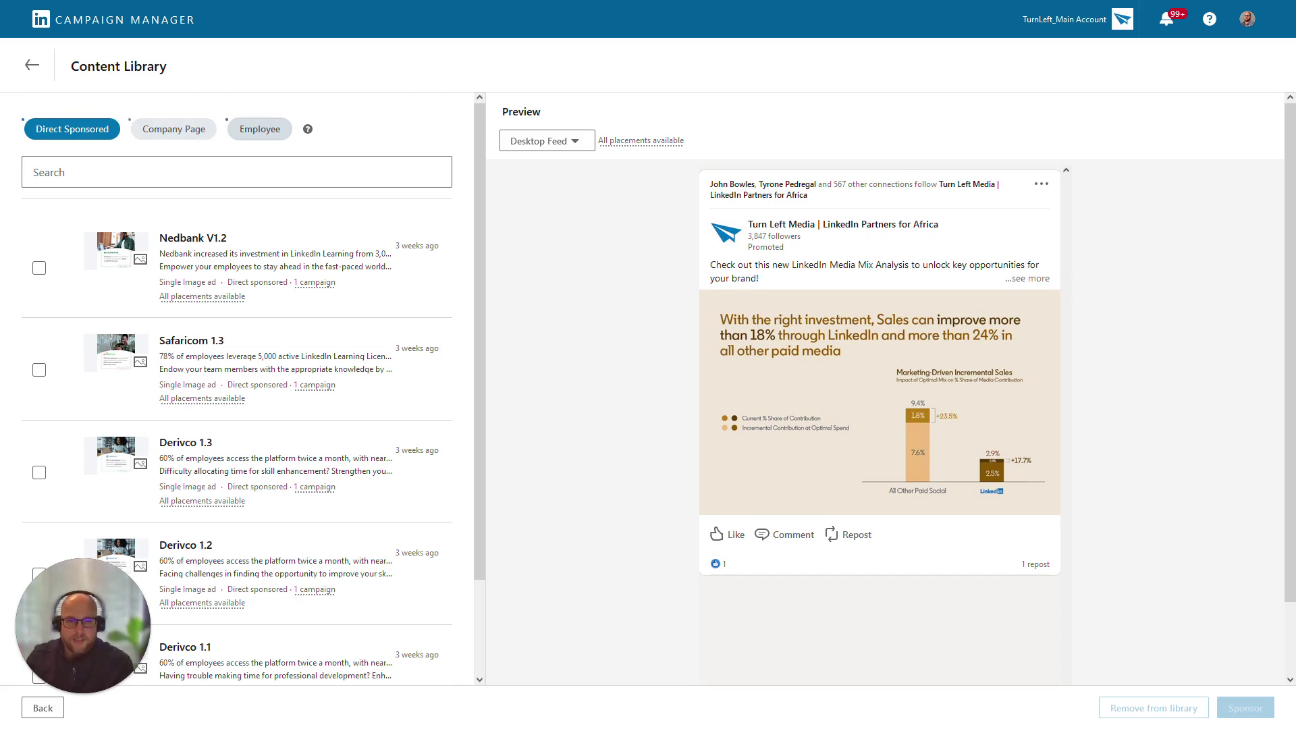
Switch the Content Library to Employee posts and search them by employee name
left_click(260, 129)
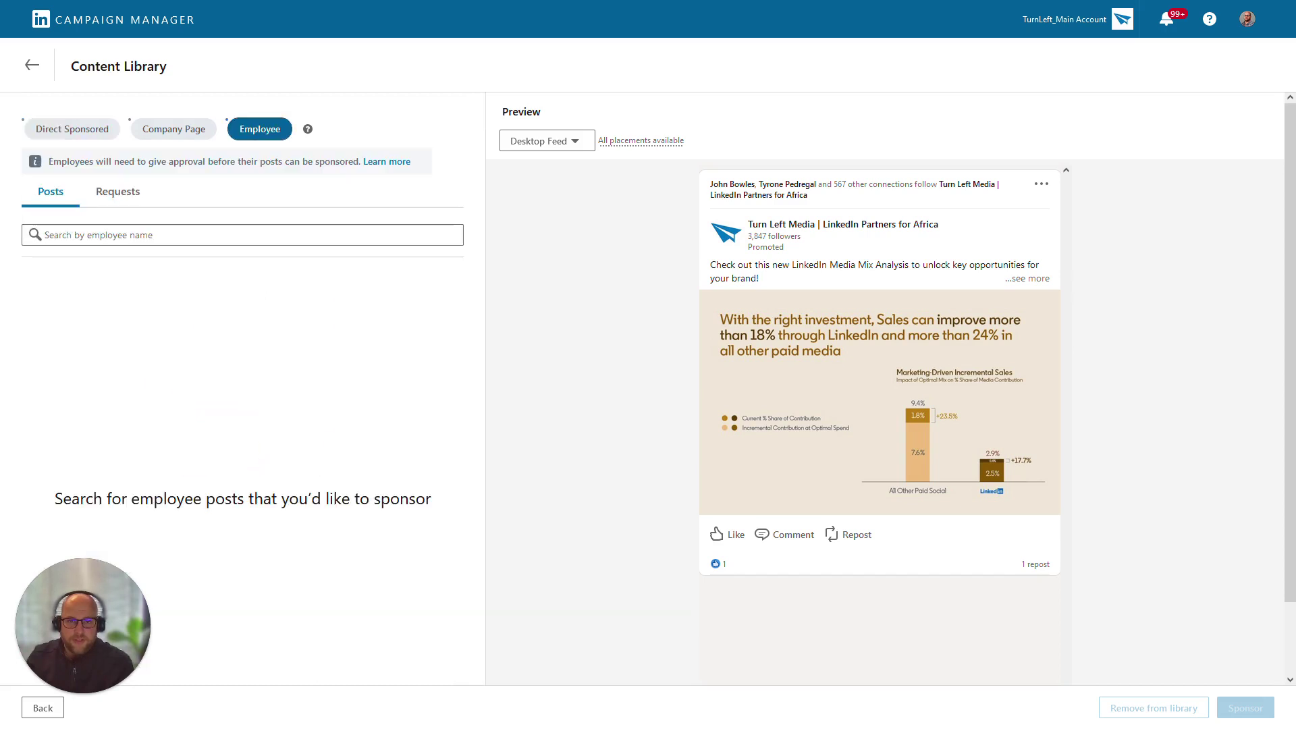
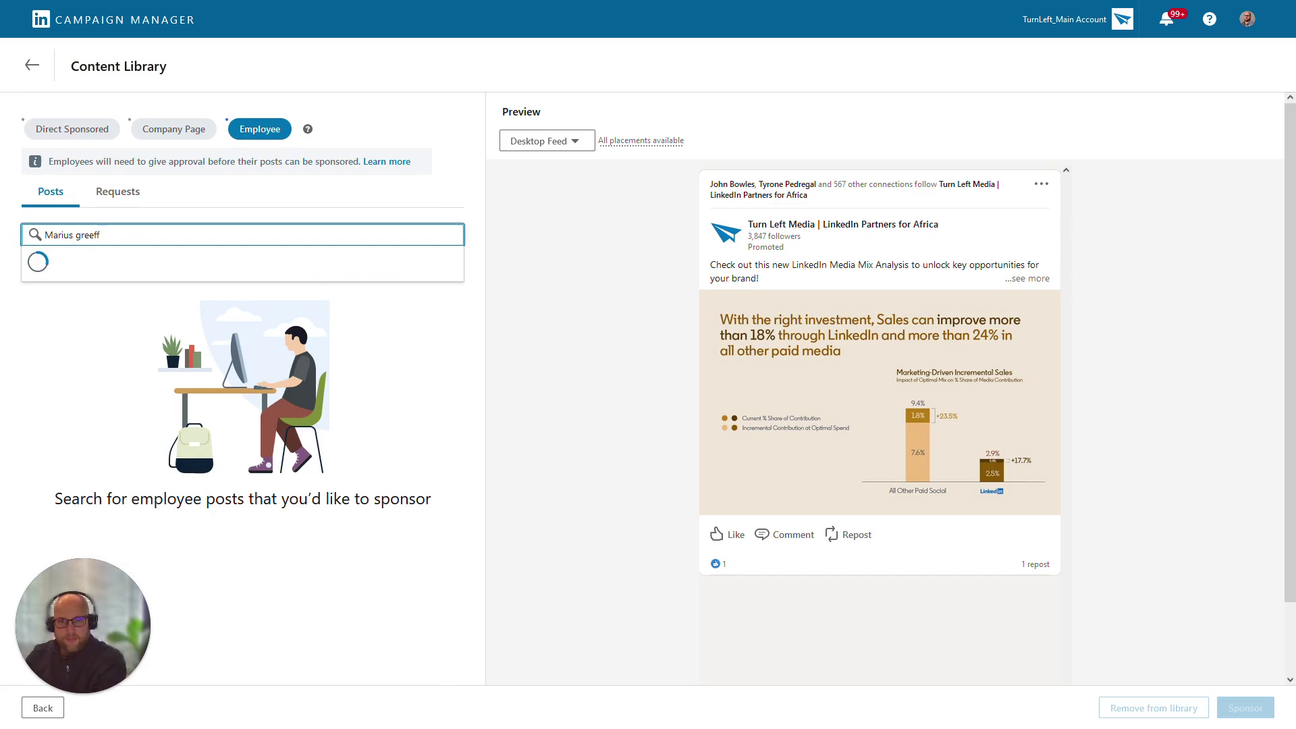
key("Return")
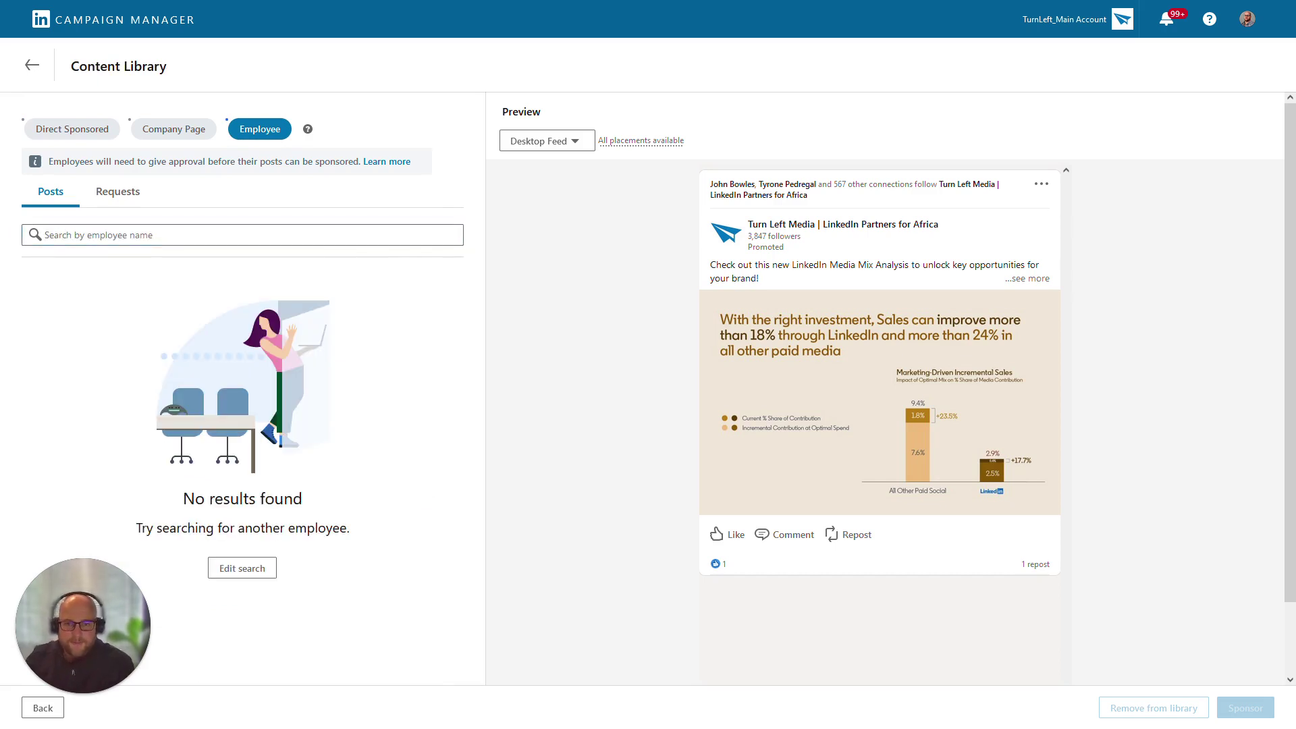
left_click(243, 235)
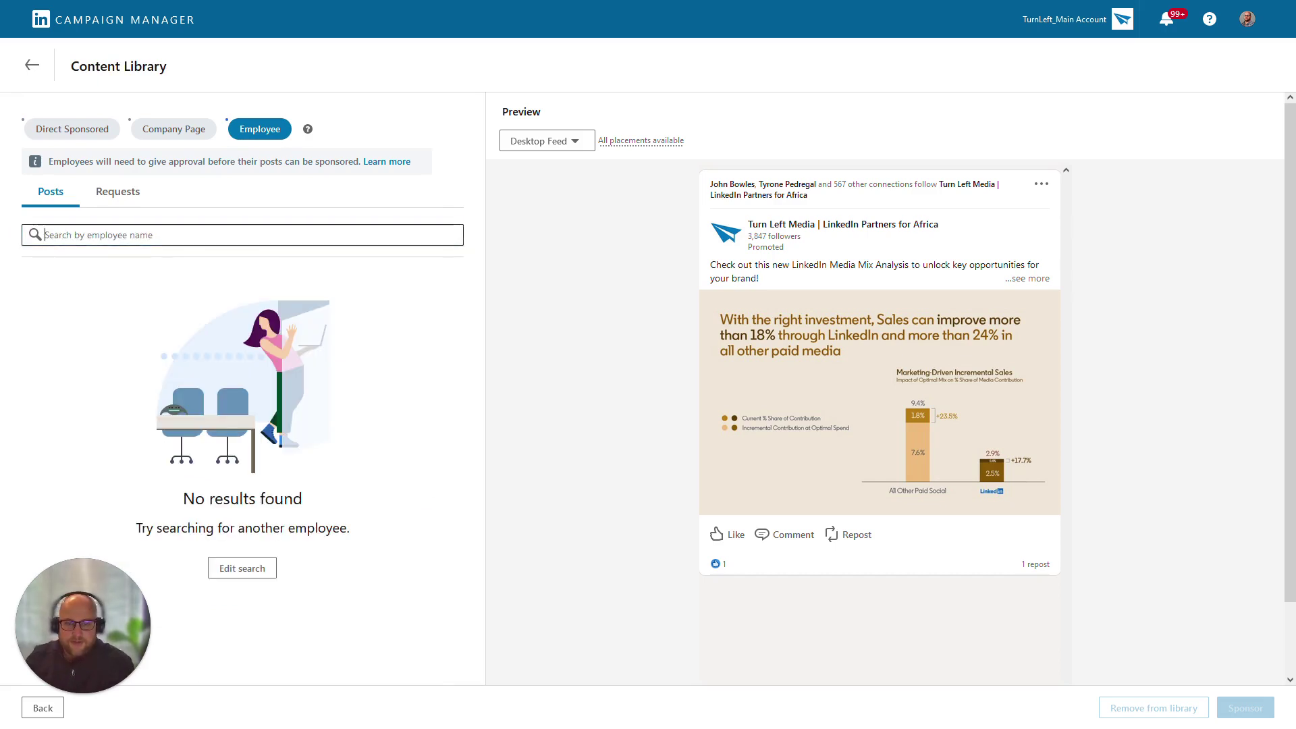
type("john")
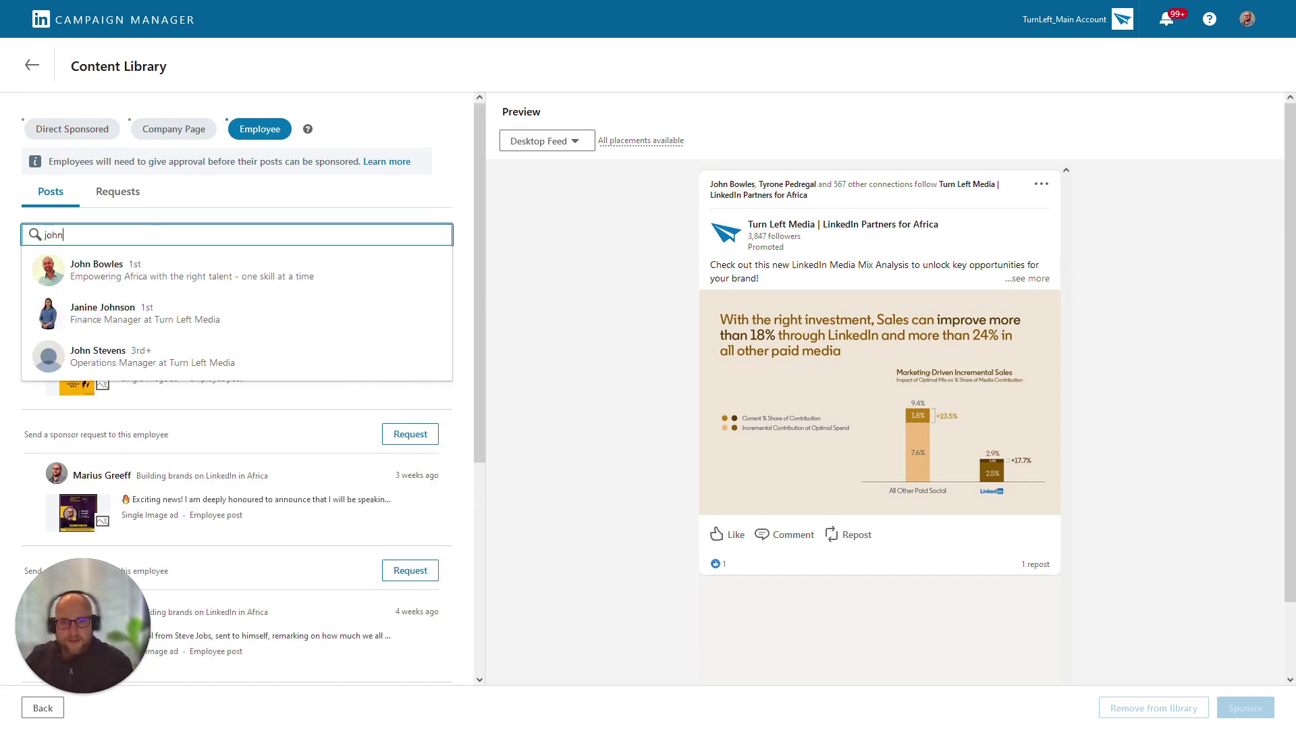
key("Escape")
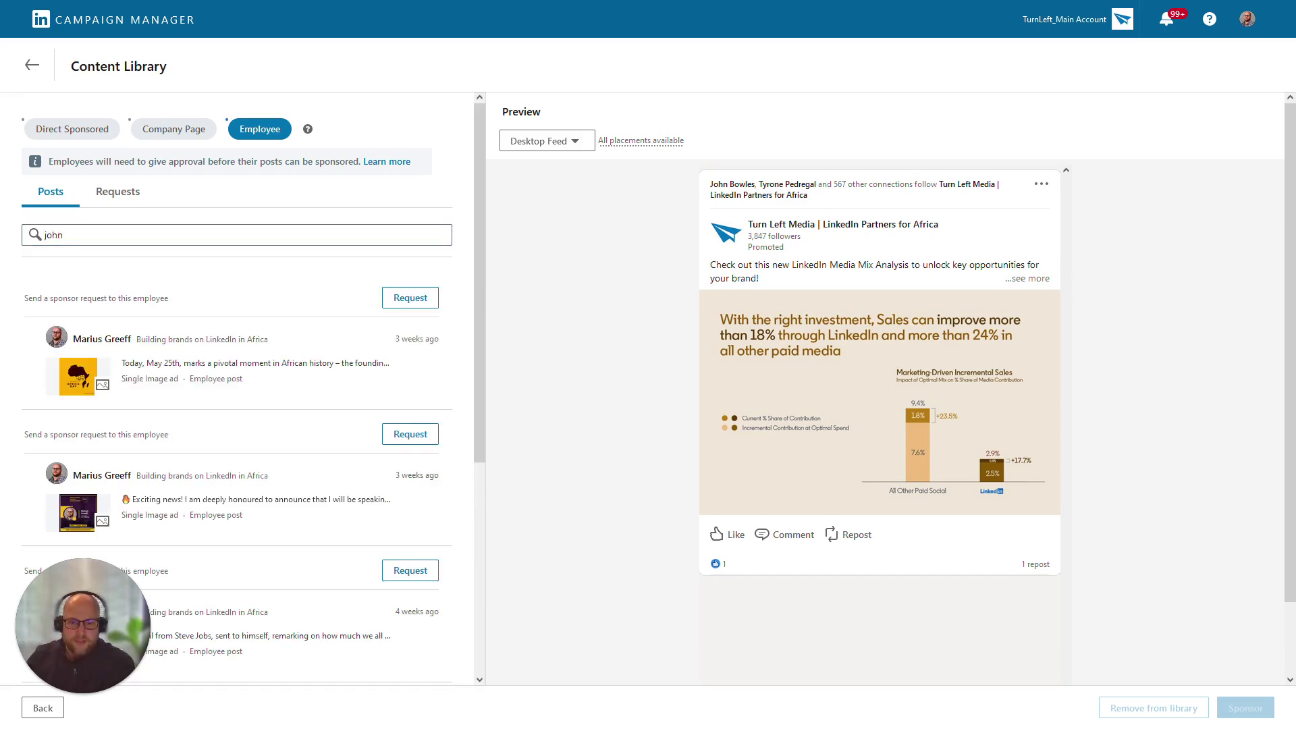
scroll(237, 392, "down", 4)
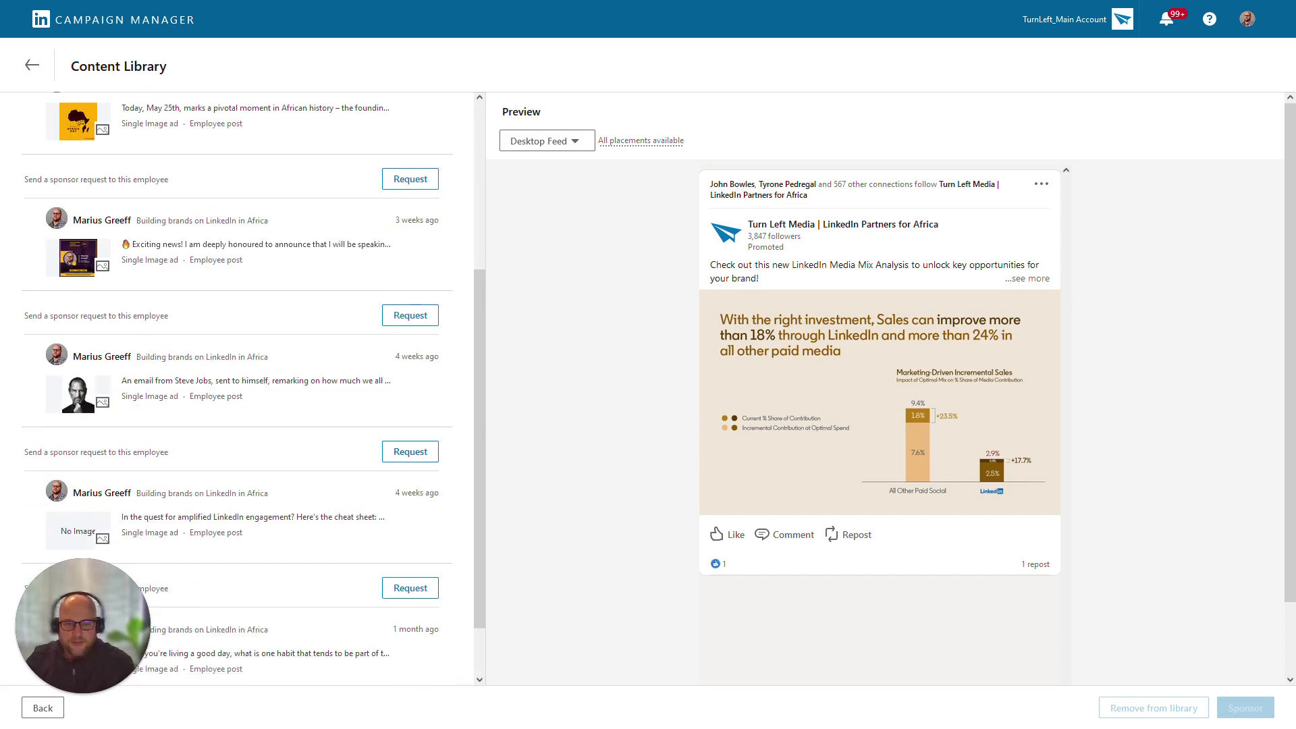
Request sponsorship of the amplified LinkedIn engagement cheat-sheet post and send the request
left_click(410, 452)
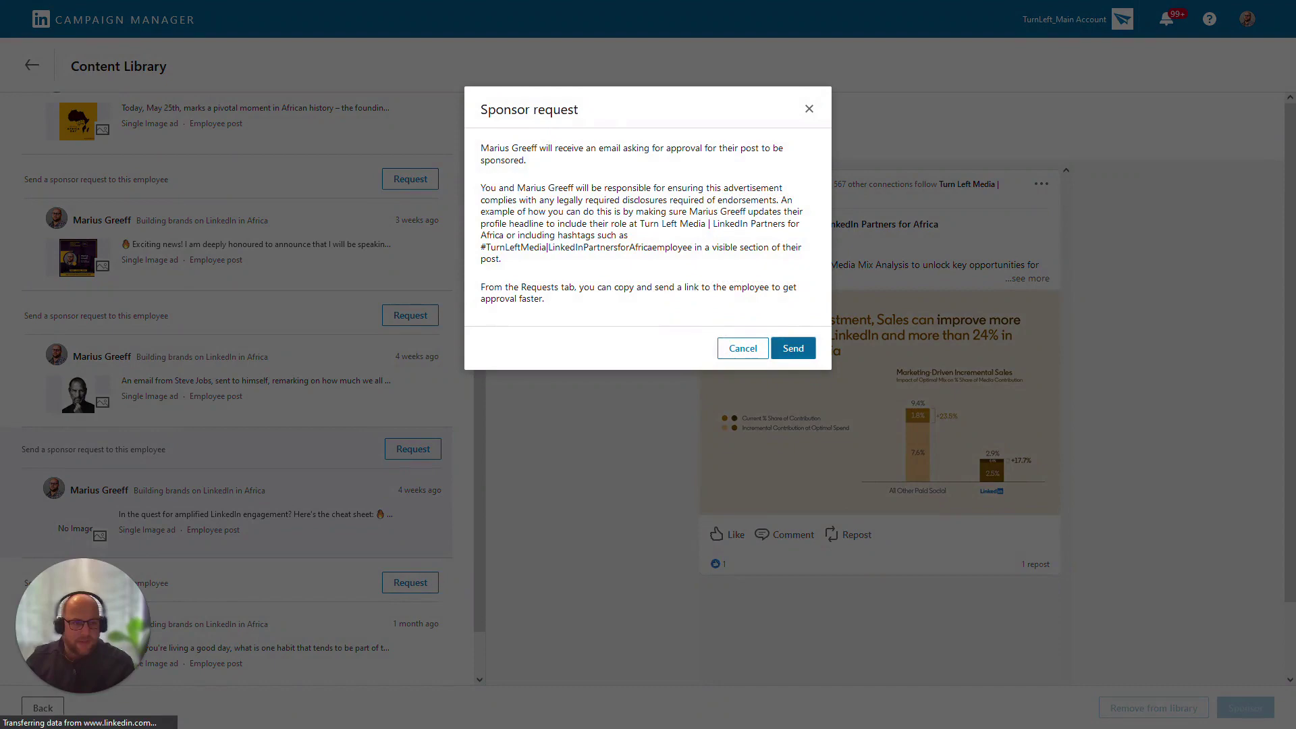
key("Return")
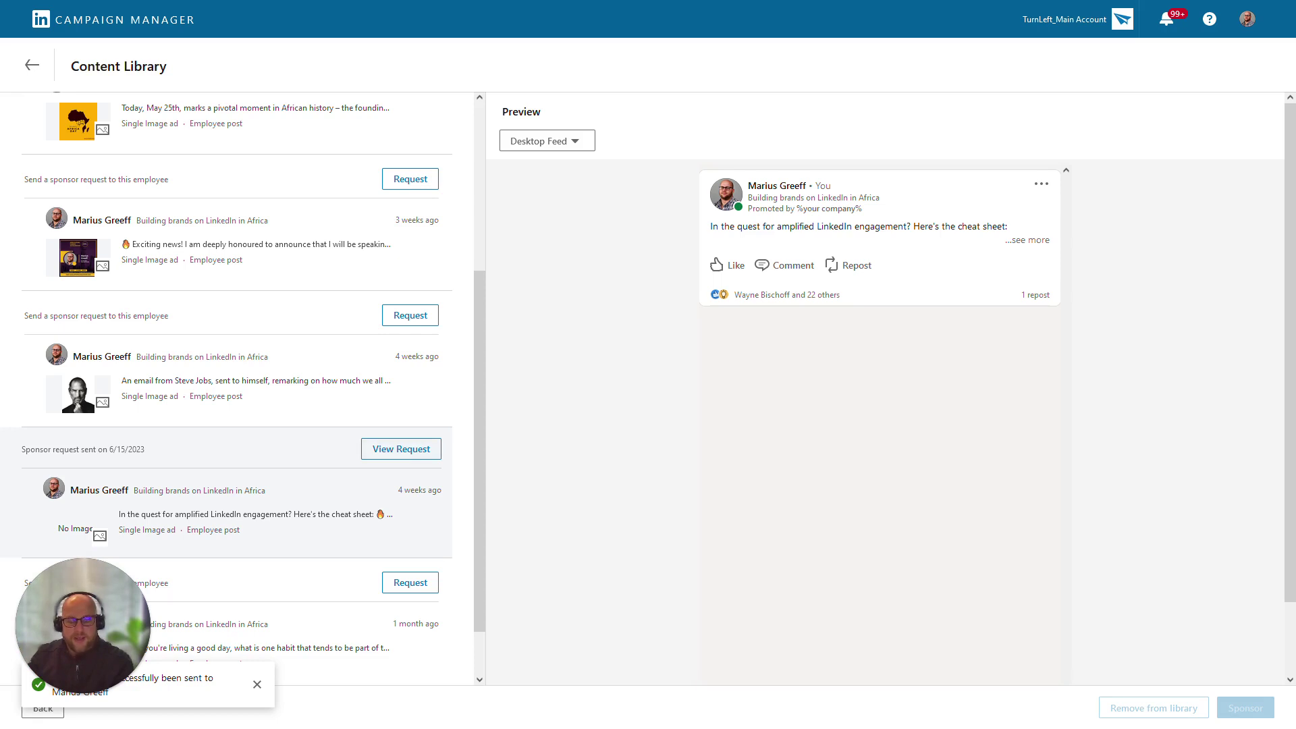
scroll(236, 388, "up", 3)
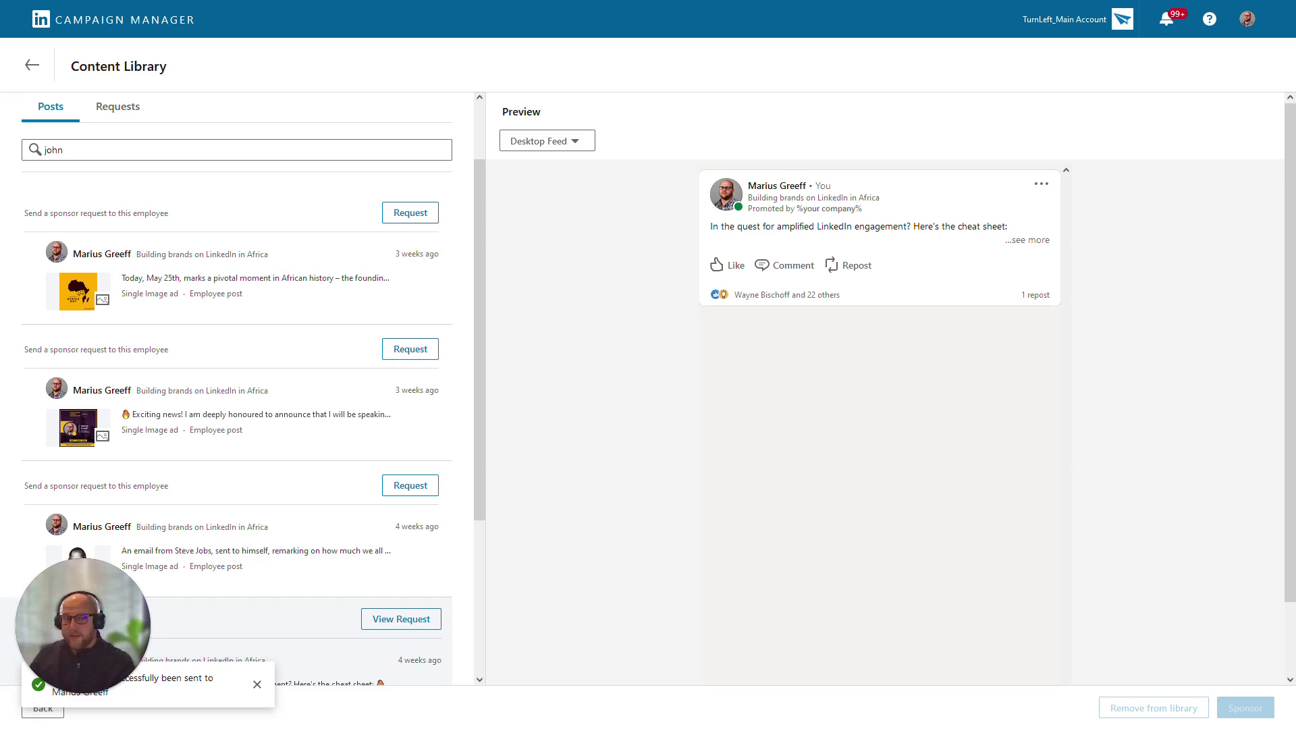
Open the Requests list and copy the approval link of the pending cheat-sheet request
scroll(118, 191, "up", 2)
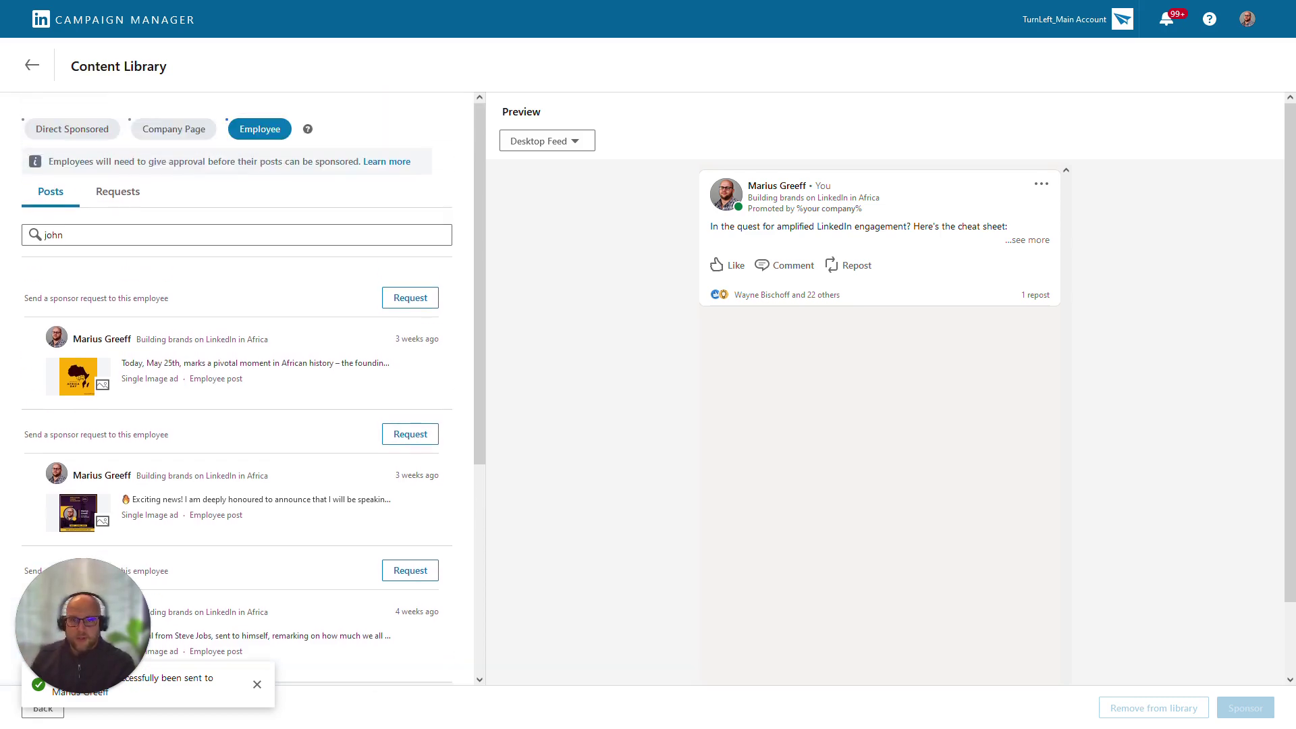
left_click(118, 191)
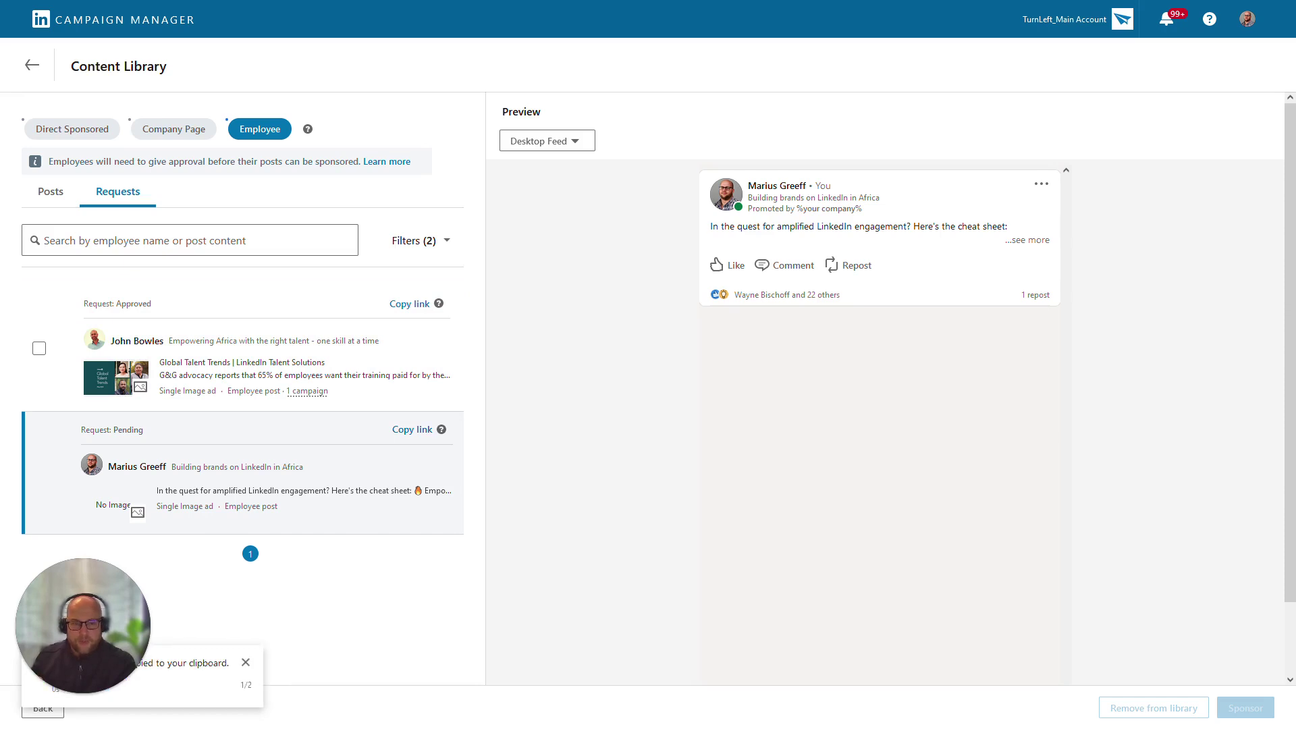
left_click(441, 429)
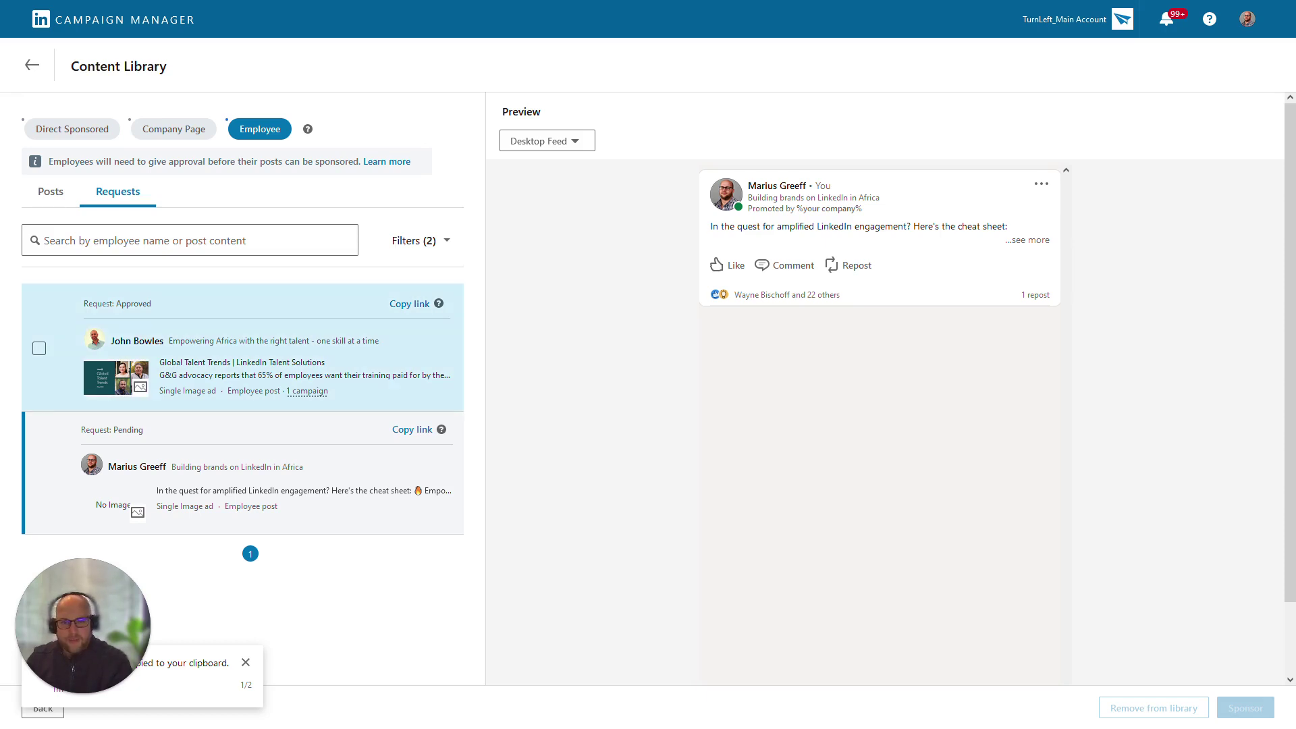
Select the approved Global Talent Trends employee post and sponsor it in this campaign
left_click(39, 348)
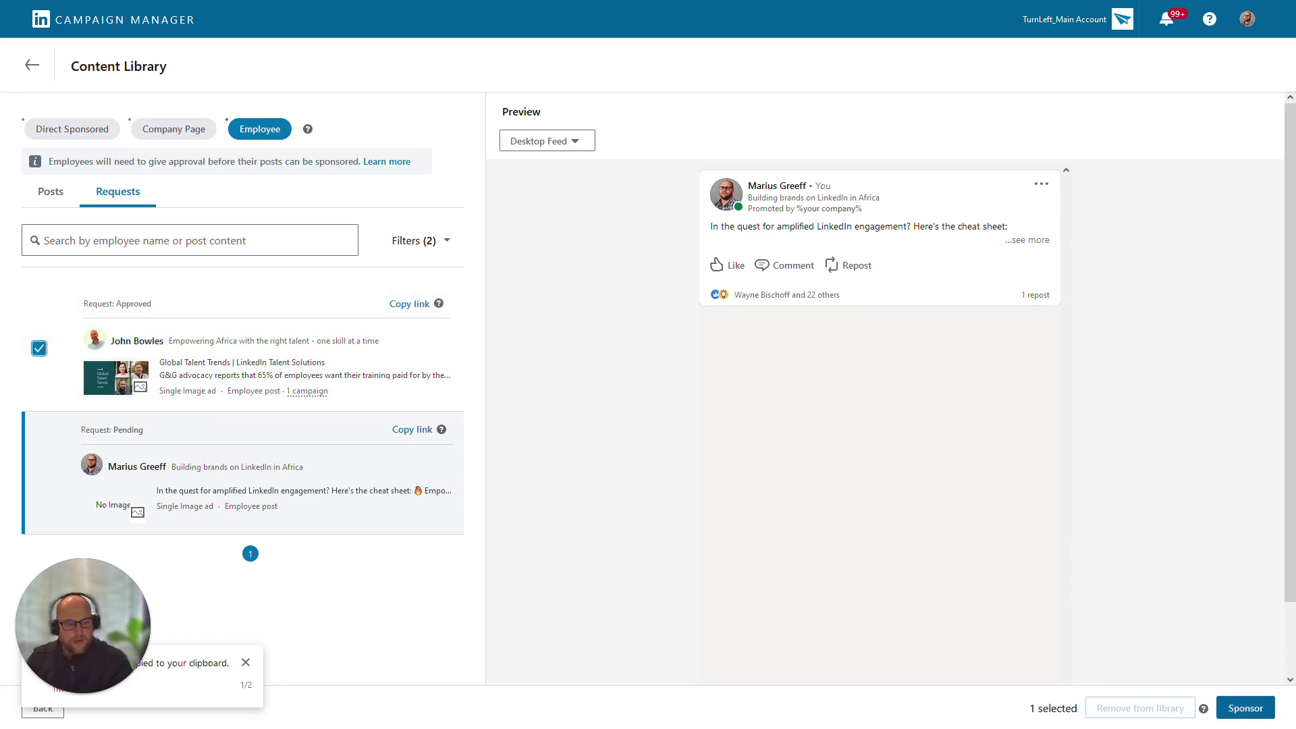
left_click(1245, 708)
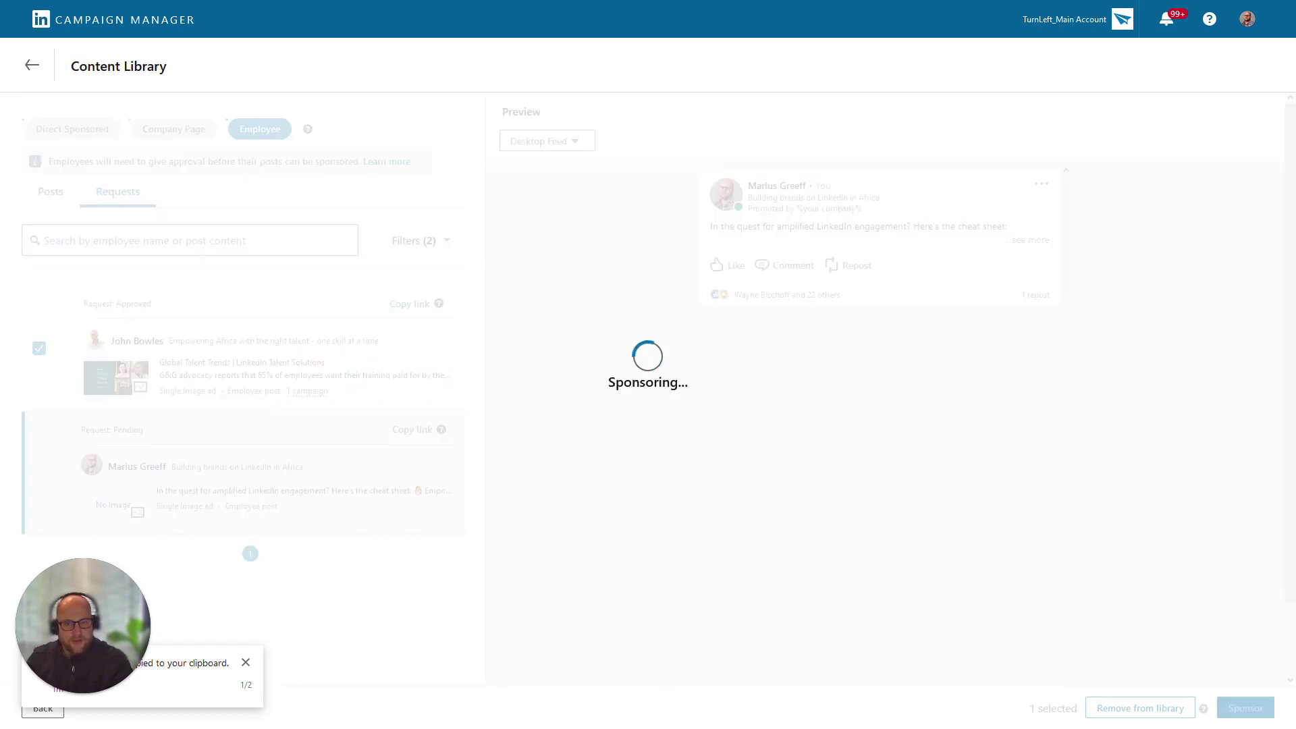